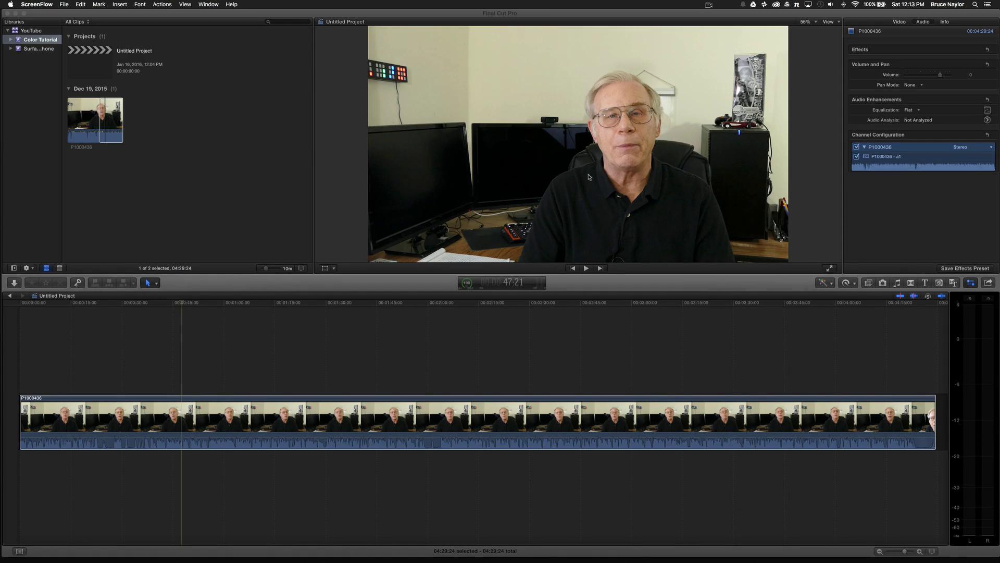
Step: Bring Final Cut Pro forward and show clip P1000436's Color Board exposure controls and the Luma waveform
click(215, 414)
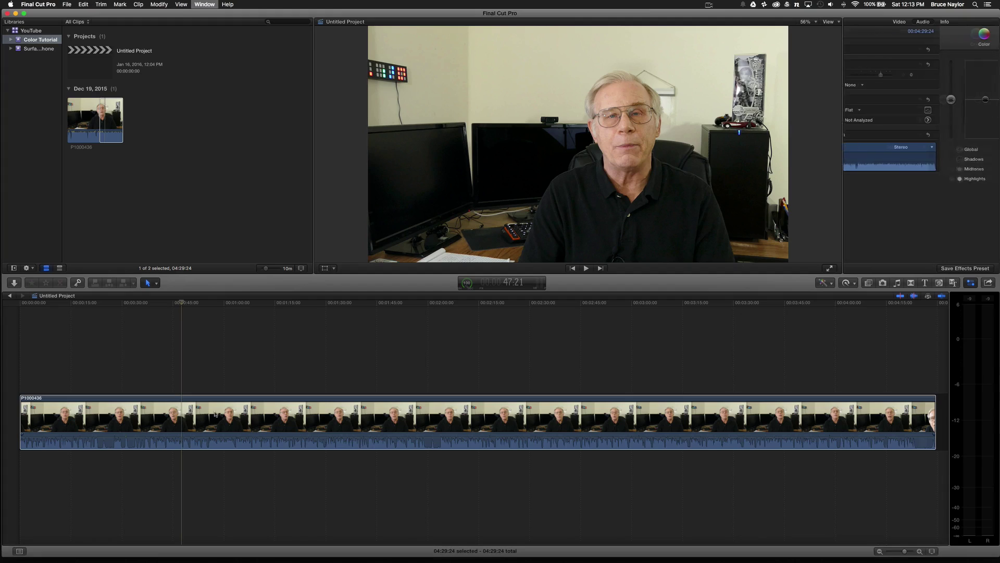
key(super+6)
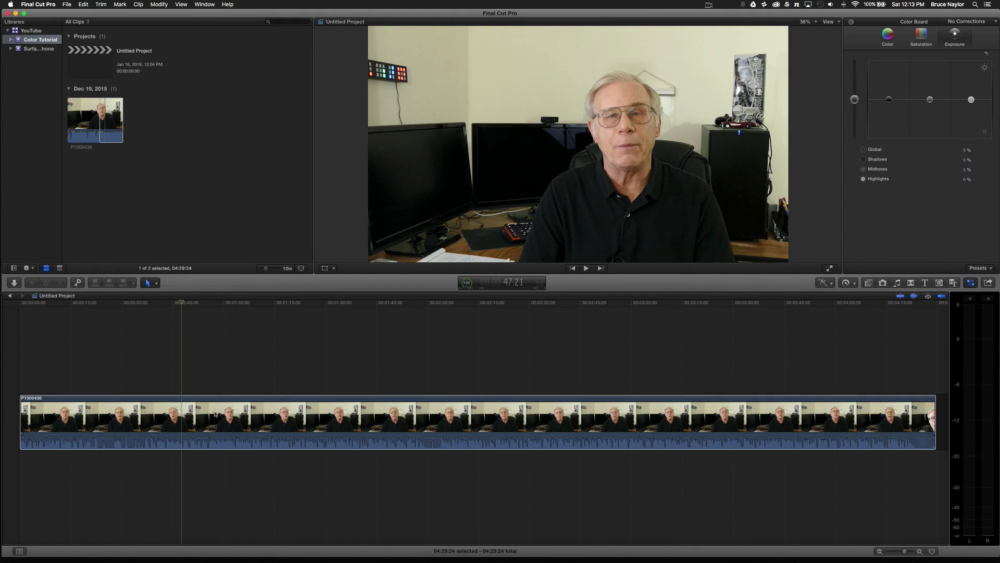
key(super+7)
click(215, 414)
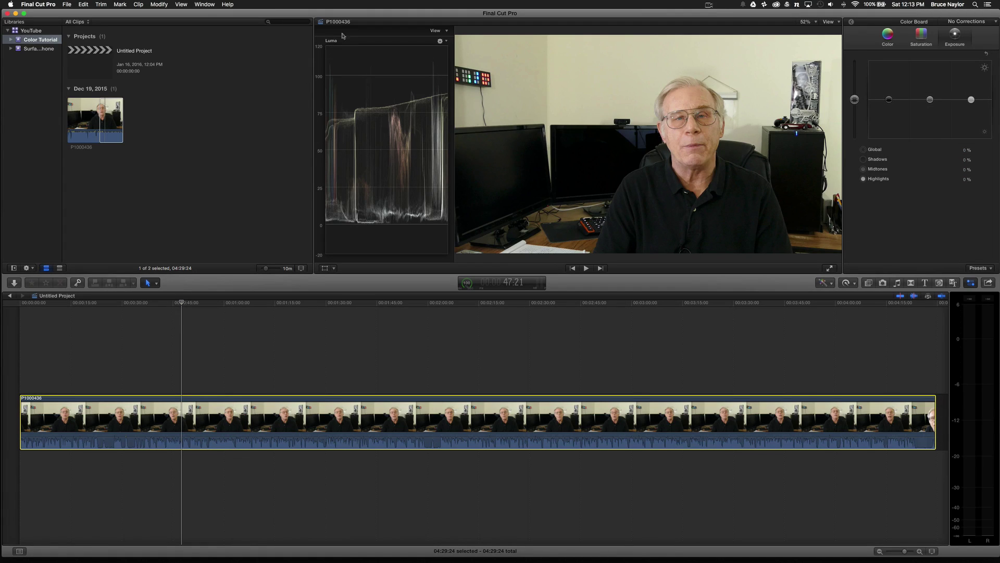
Step: Widen the scope and viewer area, reselect the clip, and open the scope's display settings
click(314, 41)
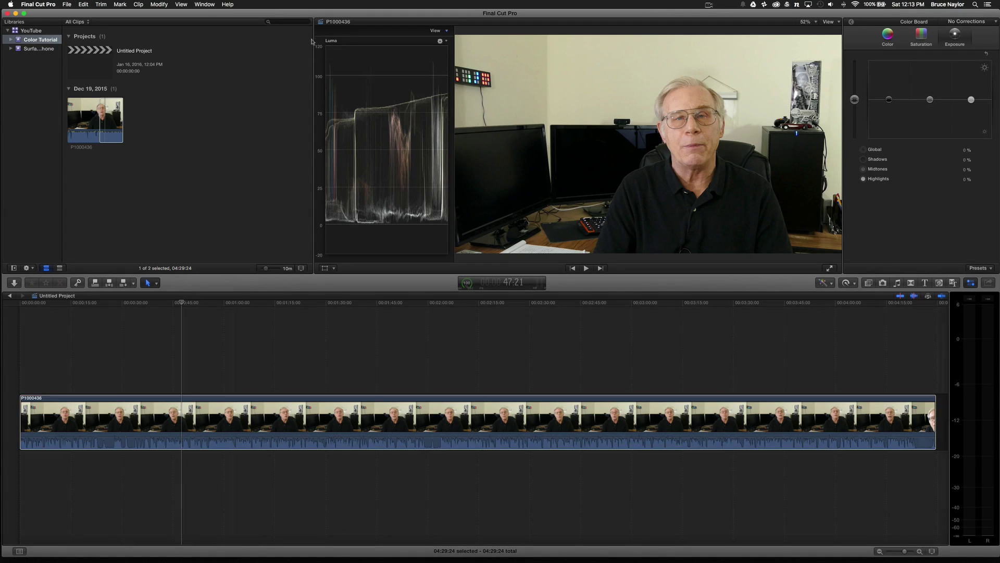
drag(314, 40, 241, 62)
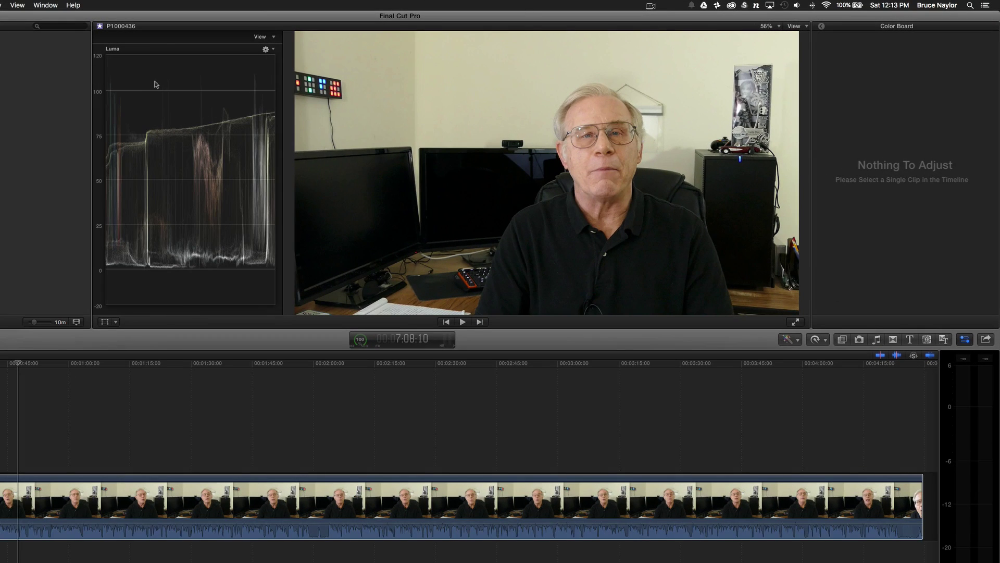
click(278, 52)
key(super+a)
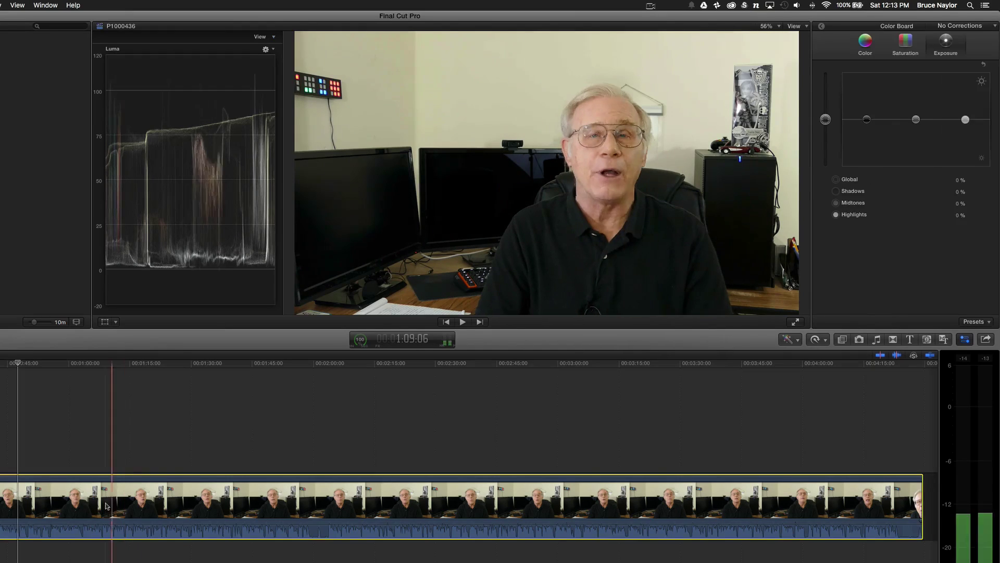
click(276, 49)
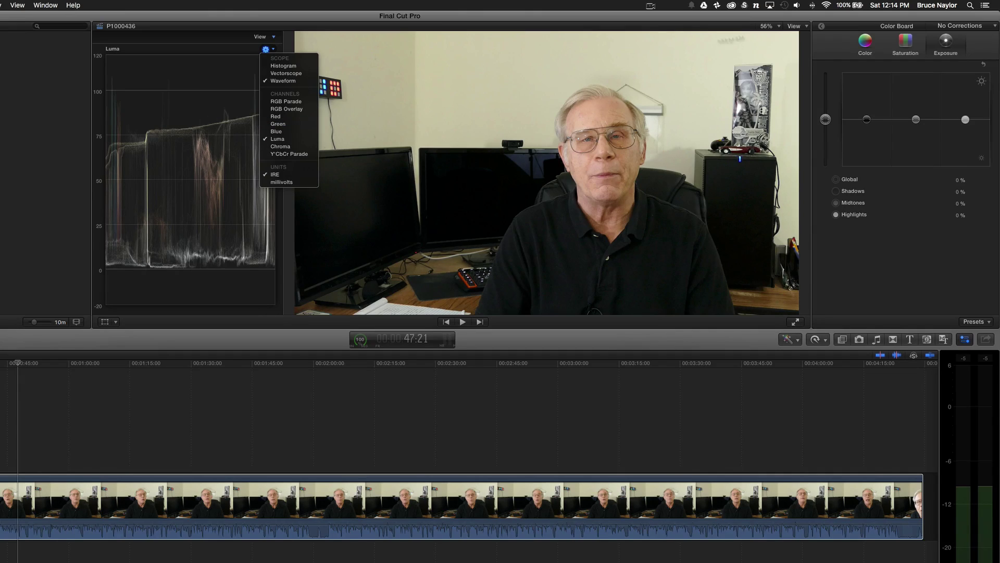
Step: Drag Global saturation to -100% and play the clip back in black and white
click(73, 131)
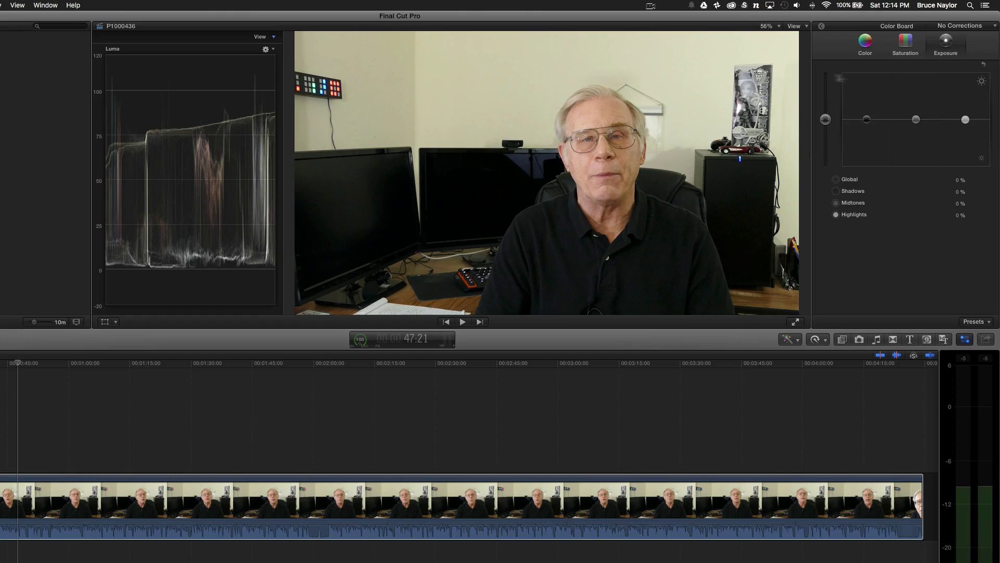
click(906, 40)
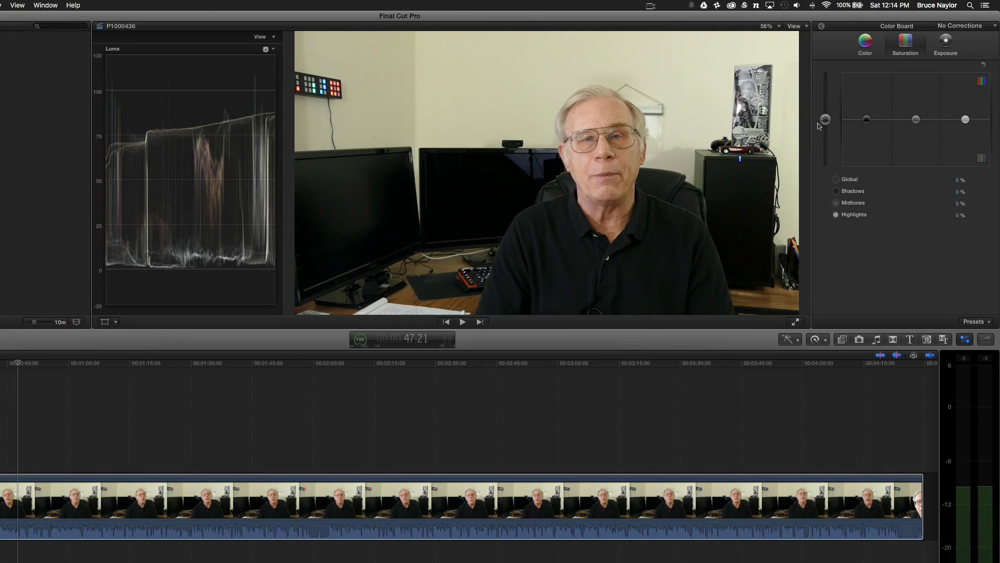
drag(825, 121, 826, 166)
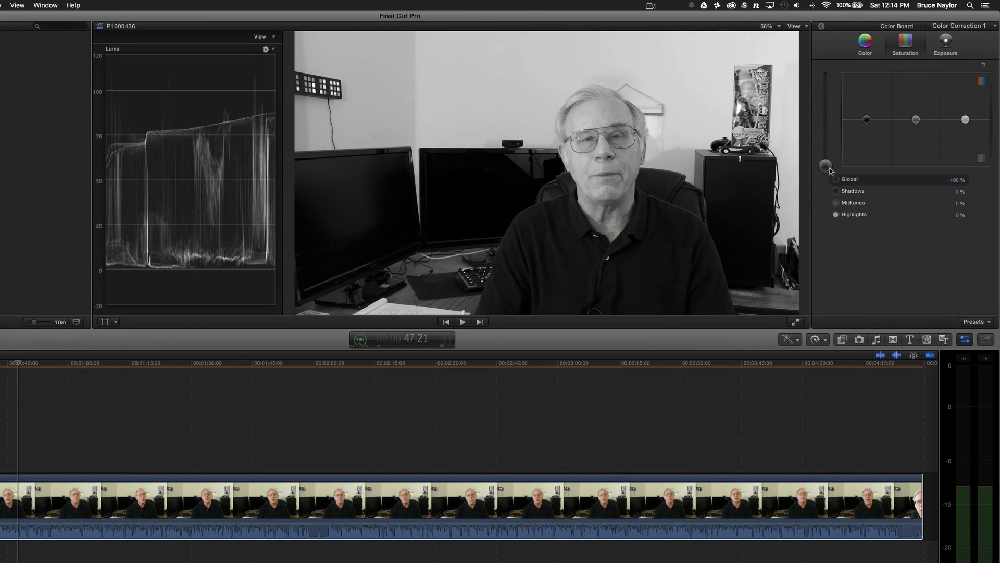
click(463, 322)
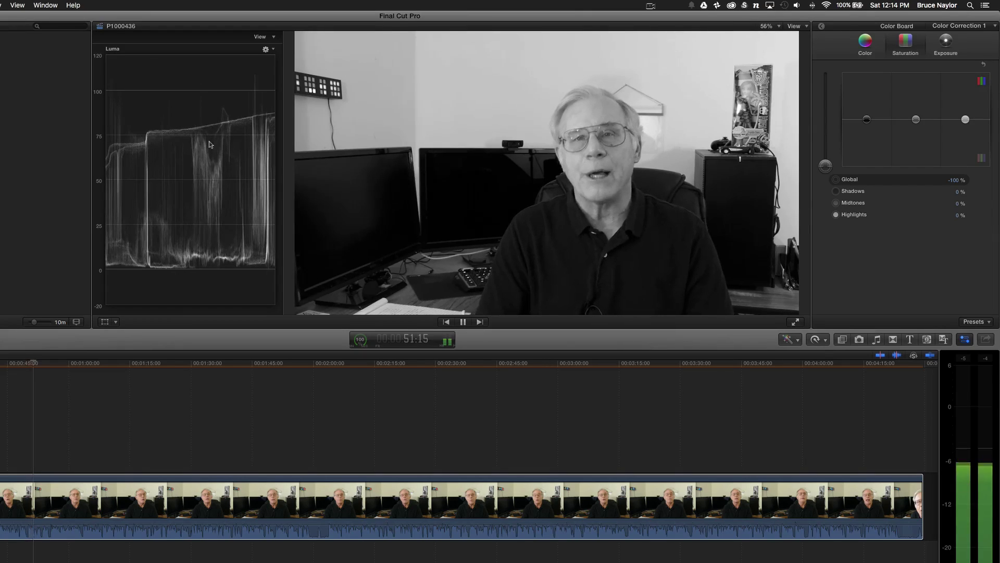
key(space)
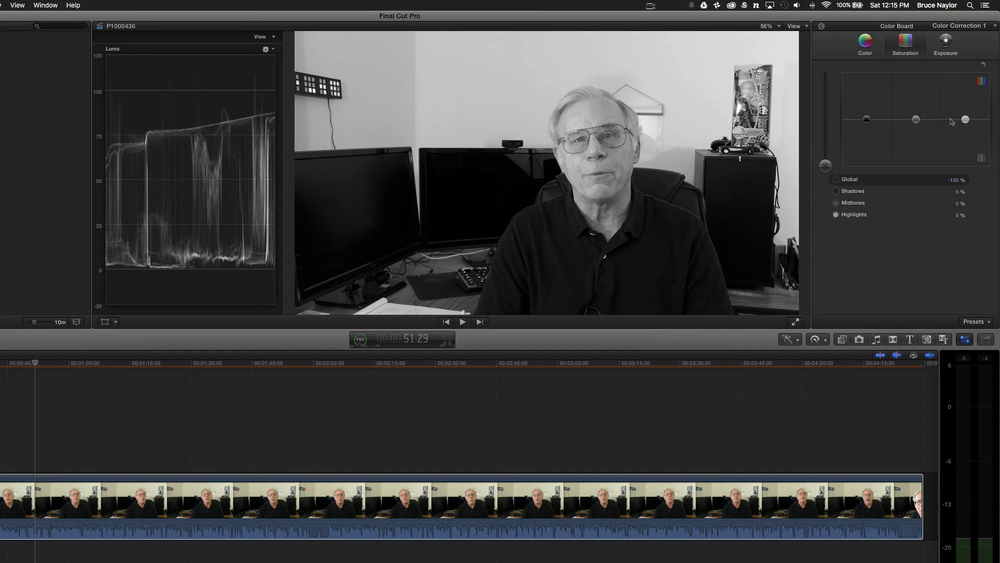
Step: Set exposure Highlights to 4%, Midtones to -14% and Shadows to -1%
click(947, 46)
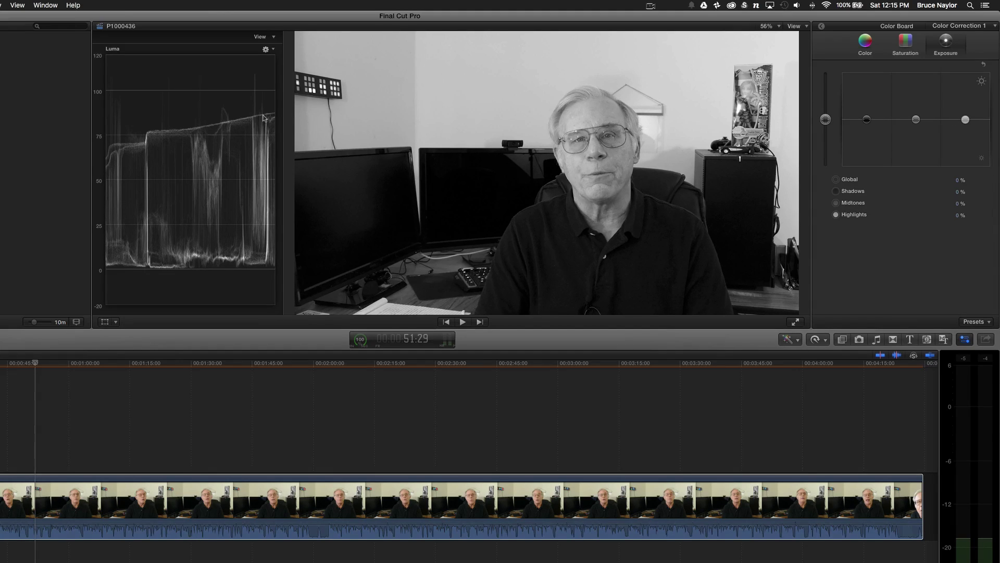
mouse_move(966, 121)
mouse_down()
mouse_move(916, 119)
mouse_move(919, 128)
mouse_up()
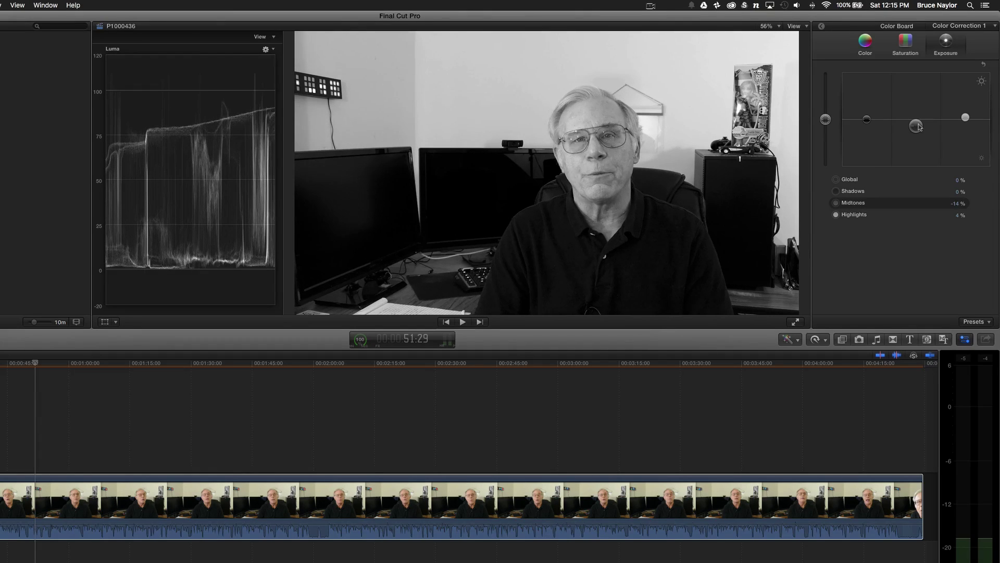
click(866, 119)
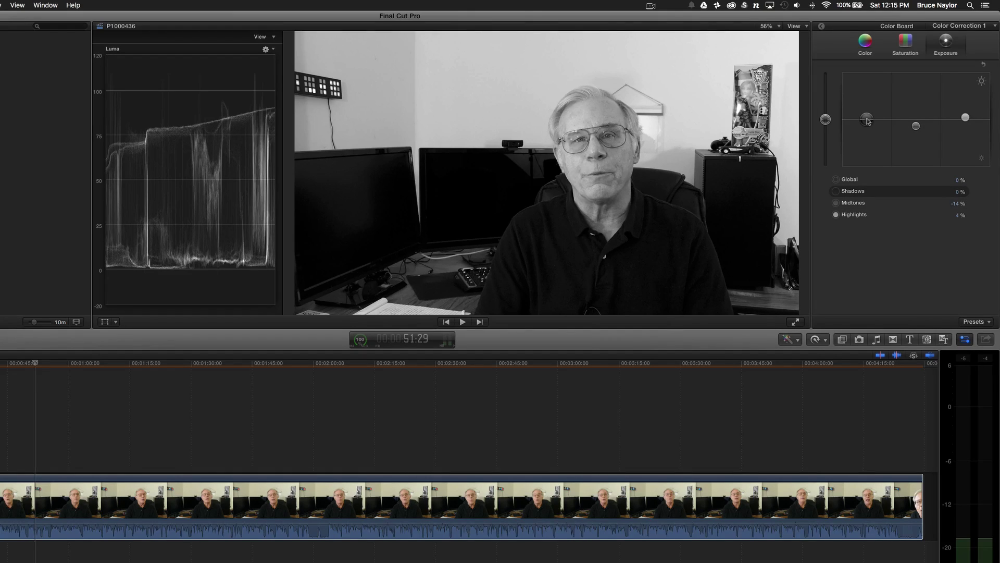
drag(866, 120, 867, 121)
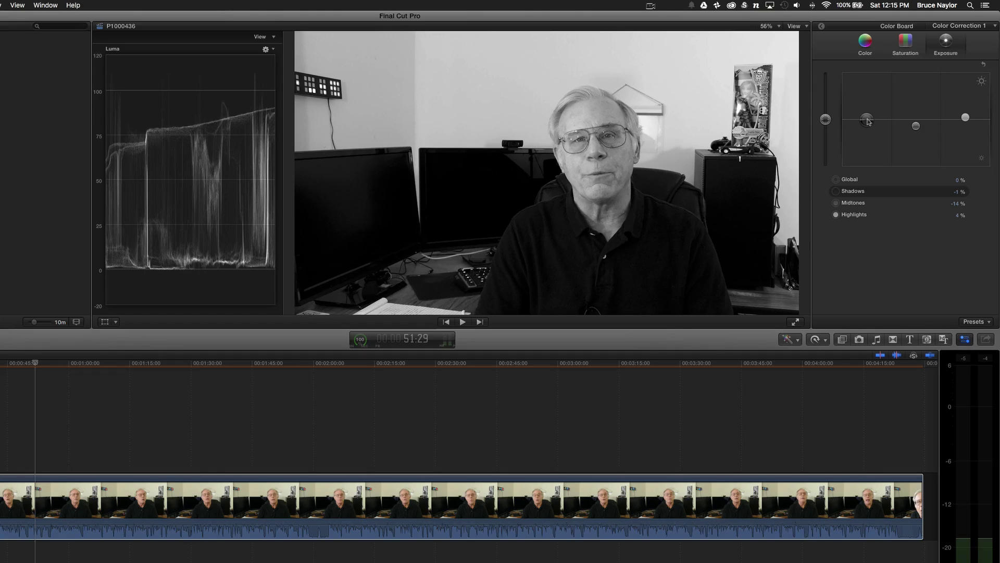
click(906, 40)
Step: Reset Global saturation to 0% to restore clip P1000436's full colour
click(984, 64)
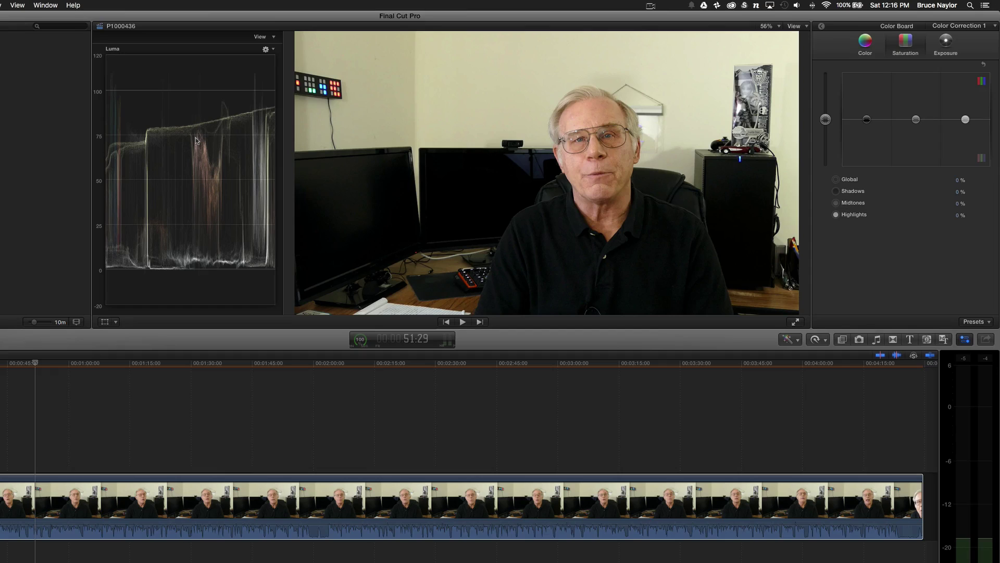
Step: Switch the video scope to an RGB Parade display
click(271, 50)
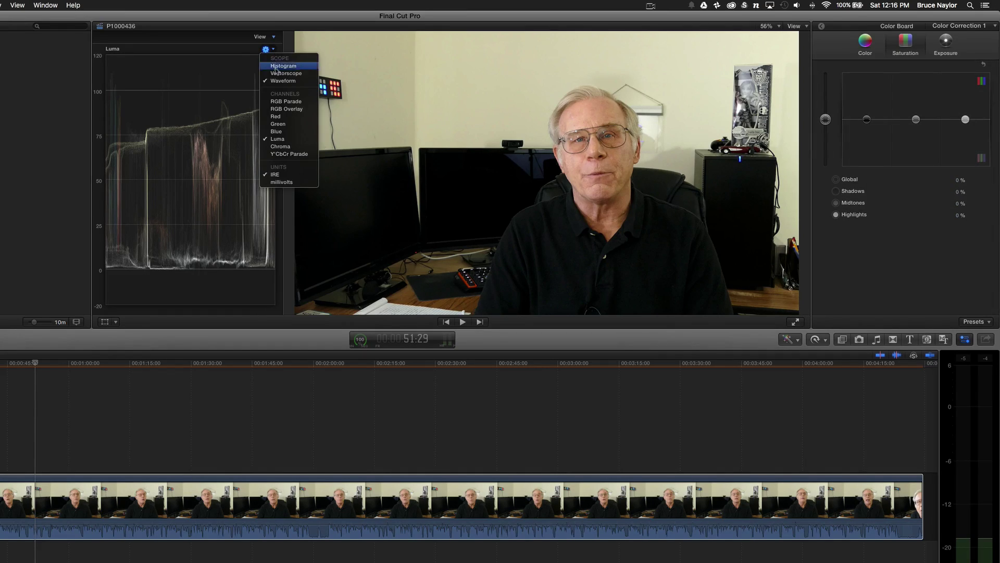
click(285, 102)
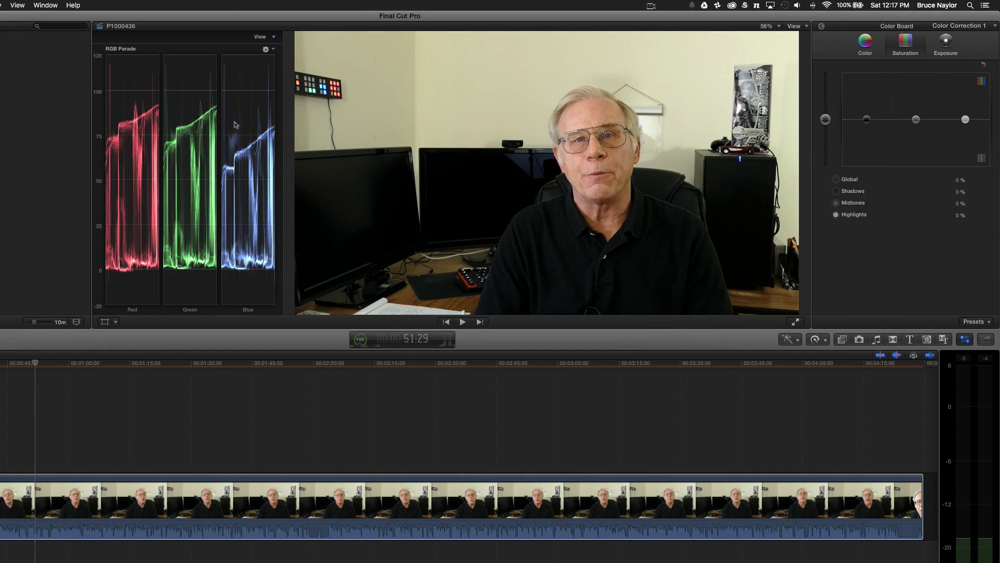
Step: In the Color tab, tint the Highlights toward blue at 237° and 12%
click(873, 43)
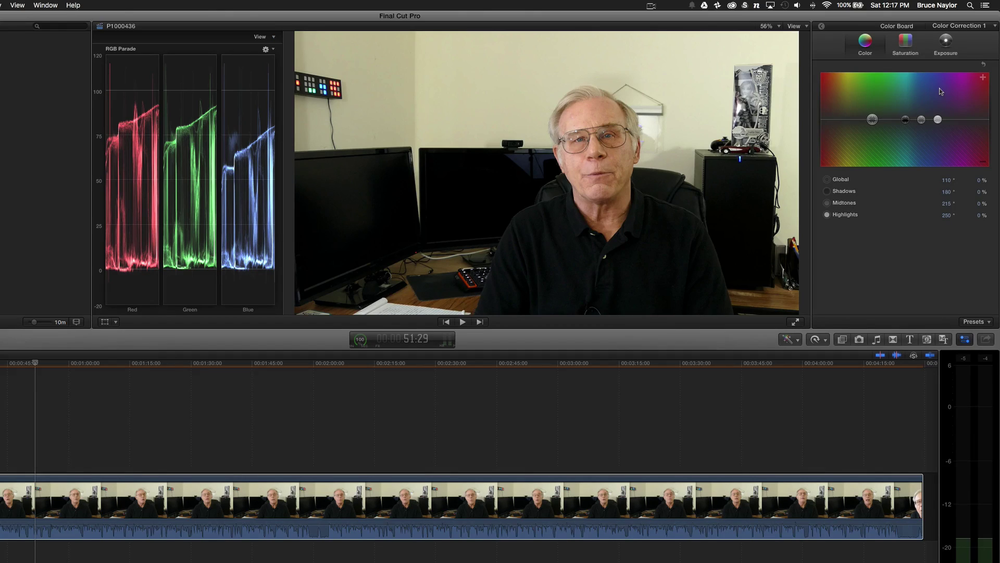
click(939, 119)
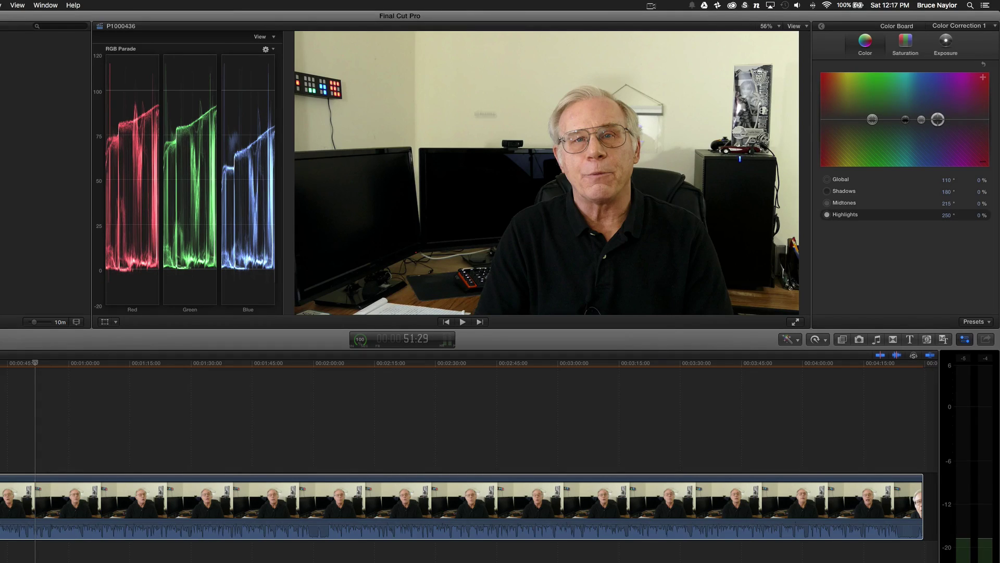
drag(938, 120, 934, 115)
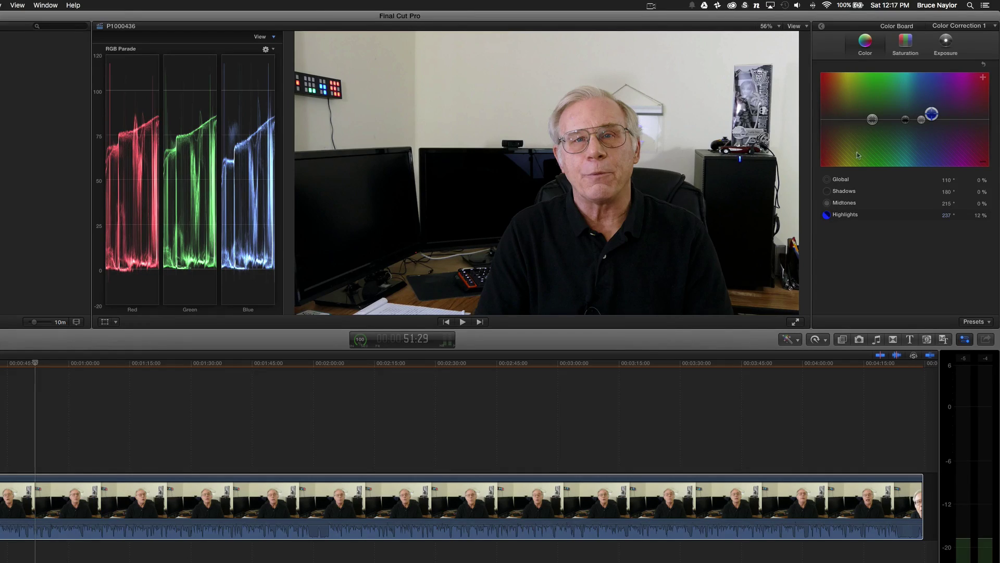
click(848, 191)
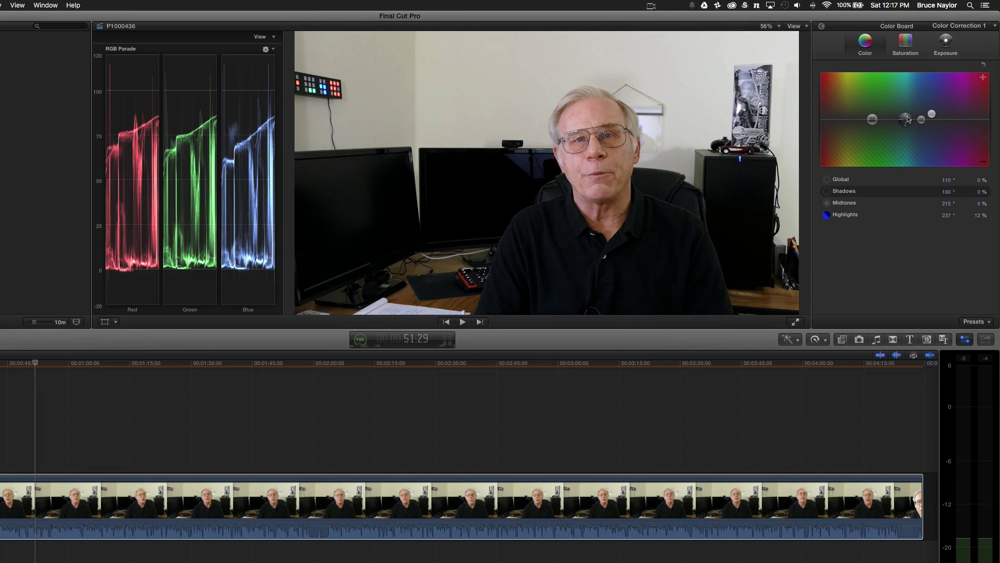
Step: Swing the Shadows puck into red and settle it at 5° hue, 1% amount
drag(907, 119, 825, 119)
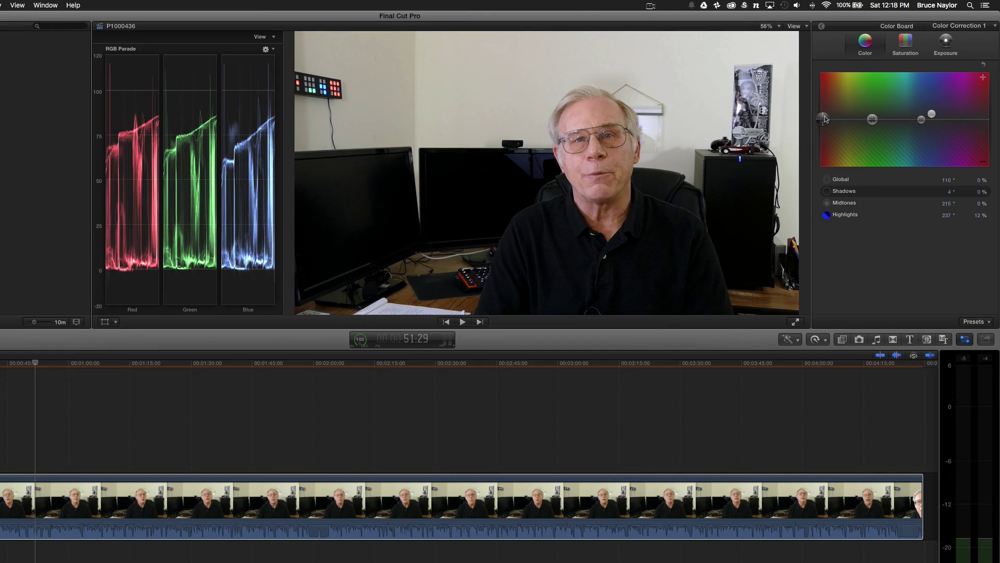
drag(825, 119, 826, 119)
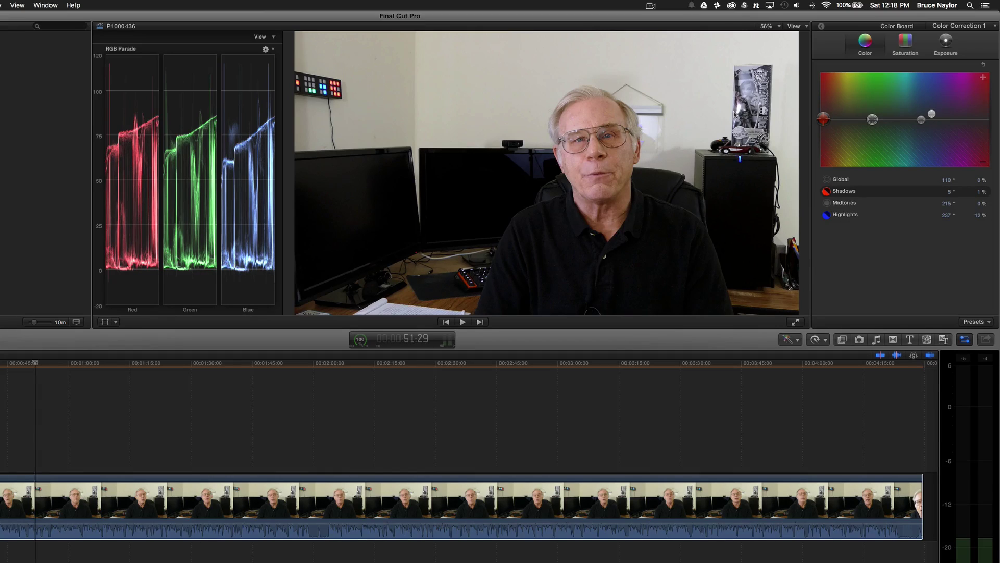
Step: Switch the video scope to a Vectorscope to check skin tones
click(274, 50)
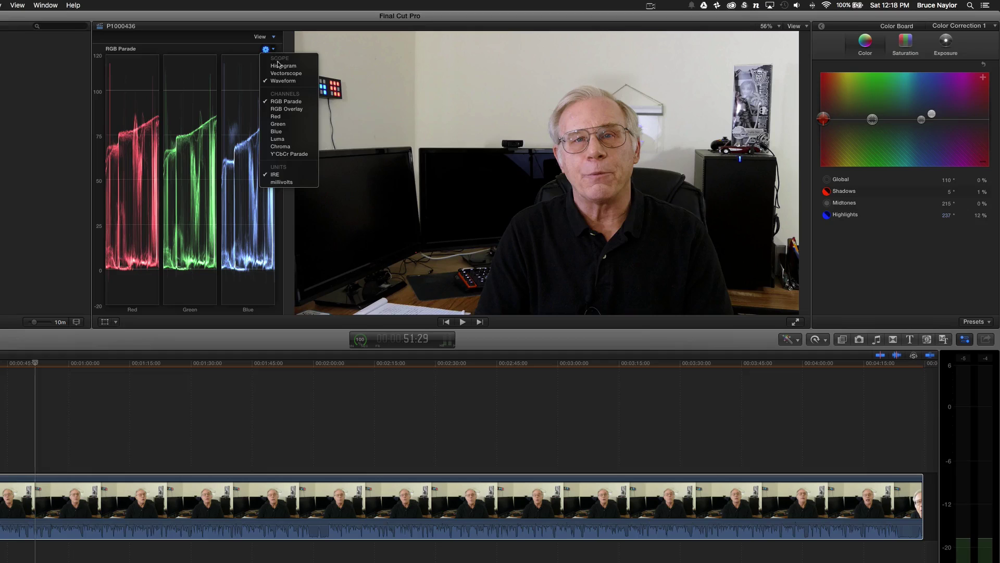
click(279, 74)
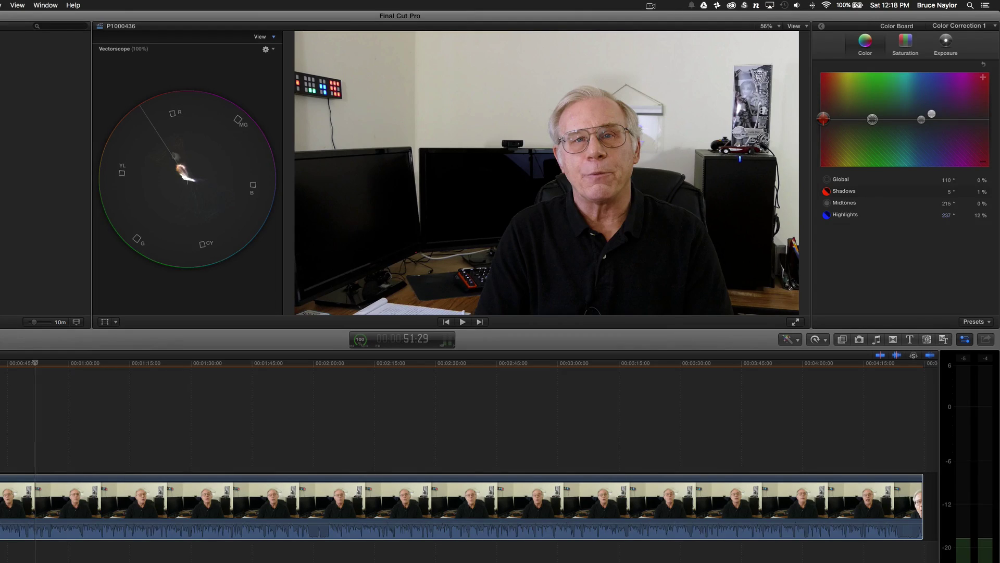
Step: Search the video effects for 'draw' and apply Draw Mask to clip P1000436
click(842, 339)
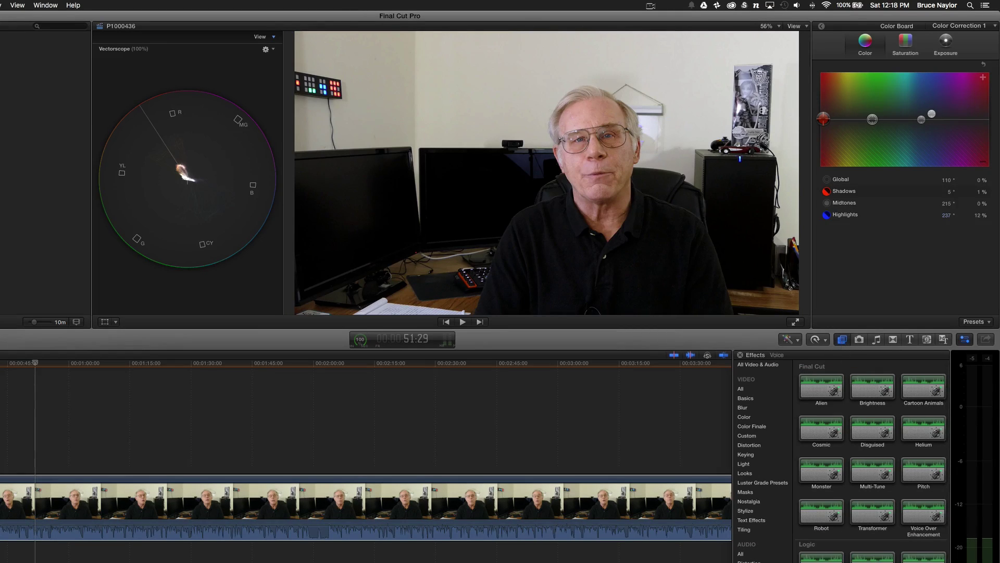
click(747, 389)
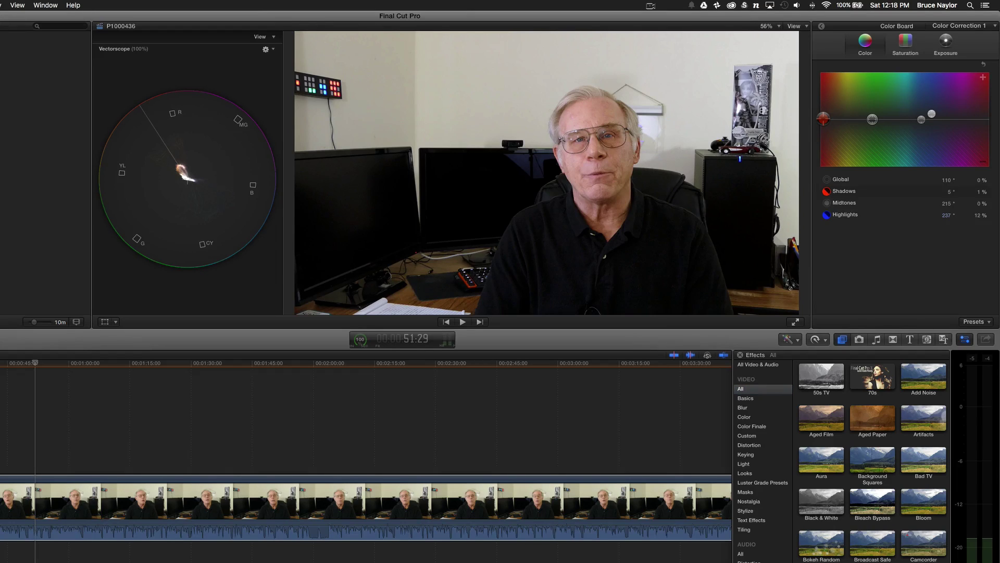
text(draw)
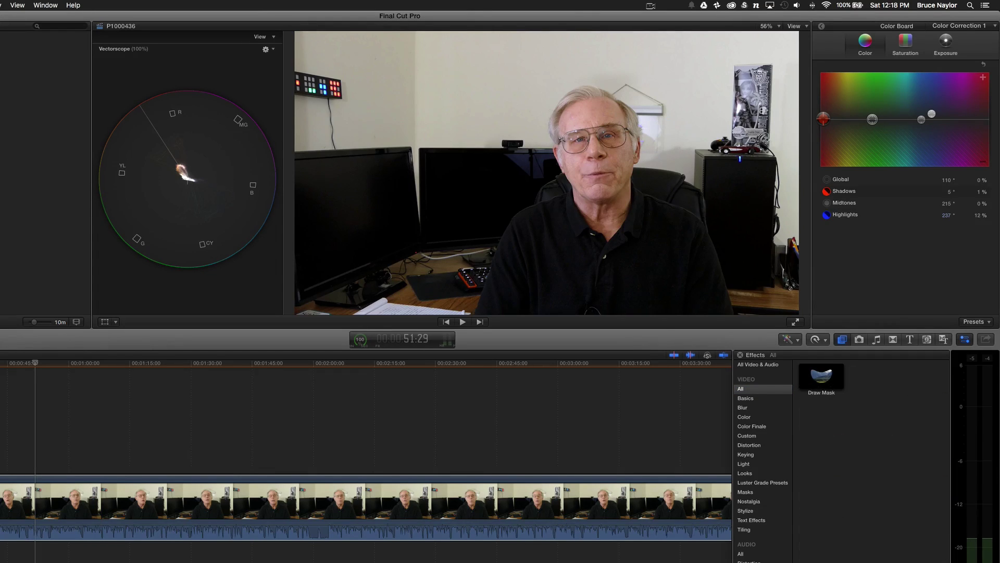
mouse_move(821, 375)
mouse_down()
mouse_move(509, 491)
mouse_move(523, 498)
mouse_up()
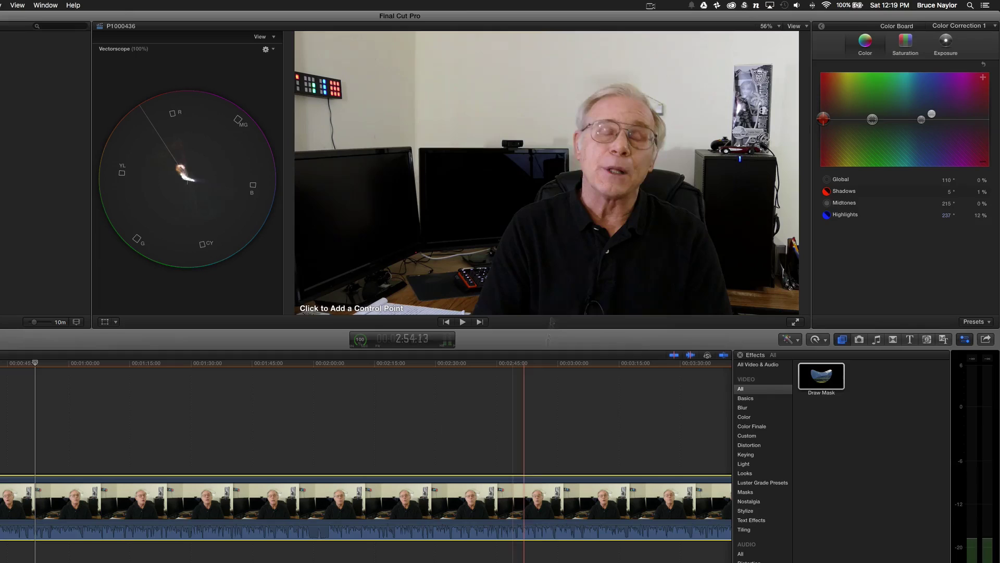
Step: Outline the speaker's face with mask points from forehead around the chin and close the shape
click(583, 99)
click(618, 104)
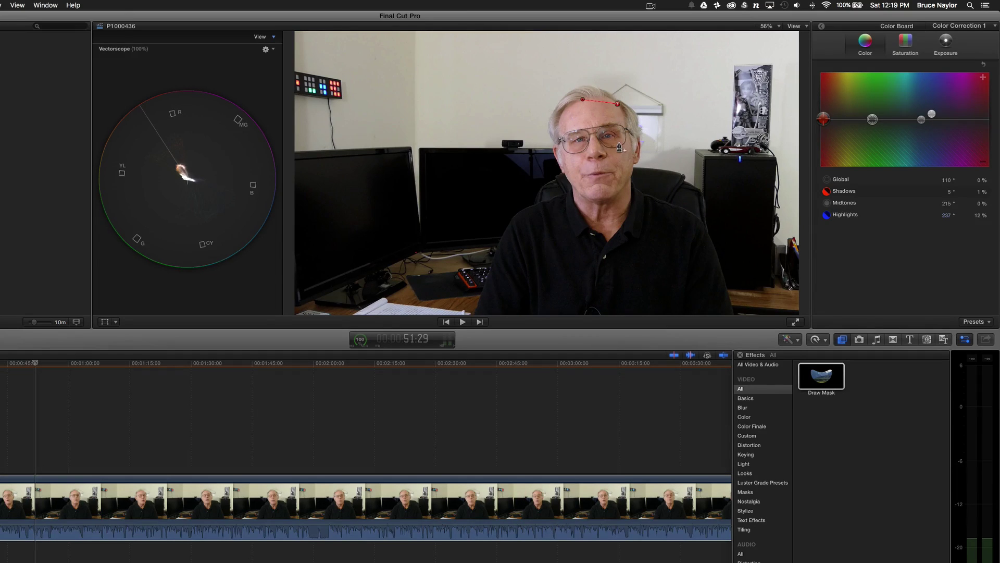
click(630, 143)
click(630, 167)
click(627, 186)
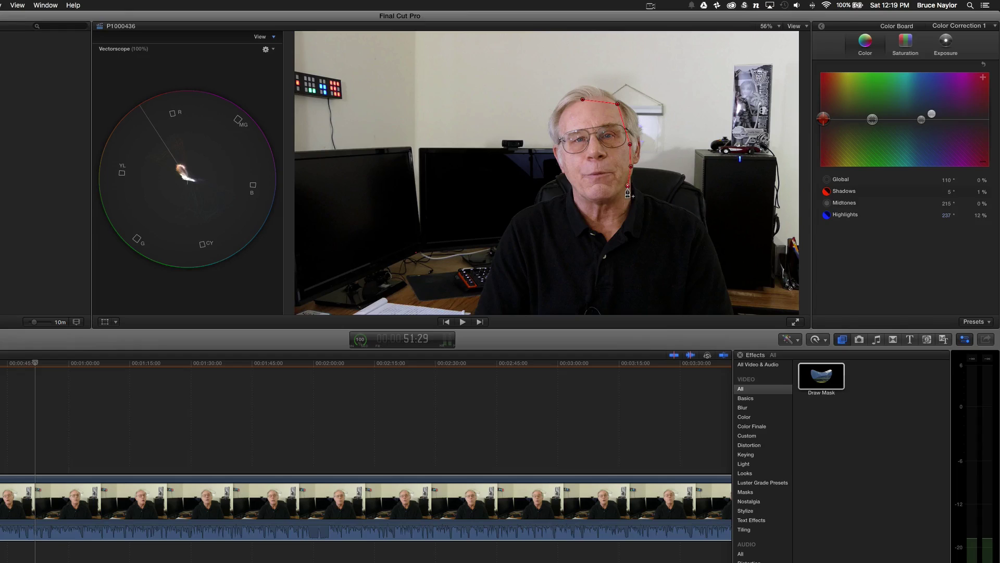
click(618, 226)
click(594, 223)
click(563, 151)
click(566, 111)
click(582, 100)
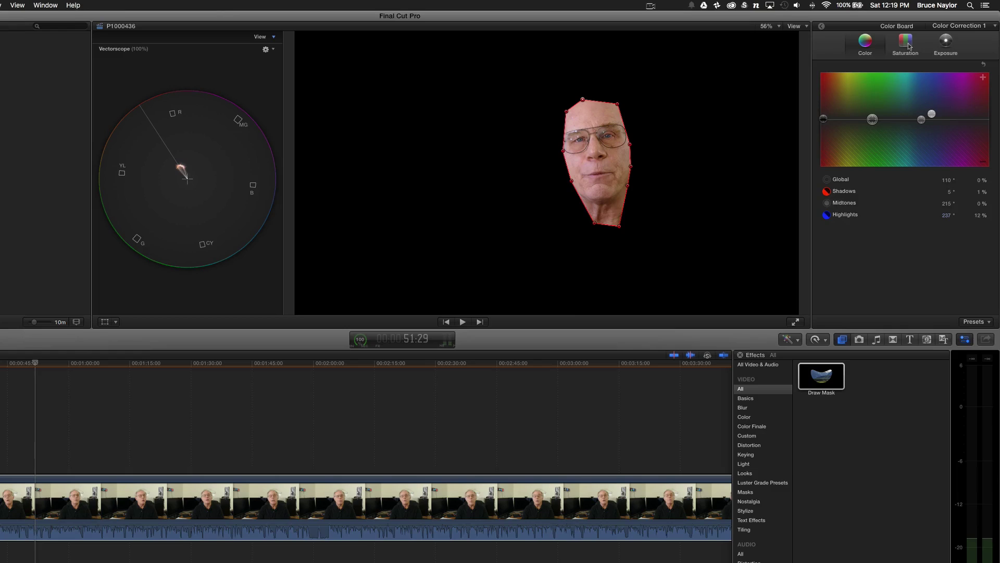
Step: Drag the Midtones colour puck left to move the face's hue toward the skin-tone line
click(845, 204)
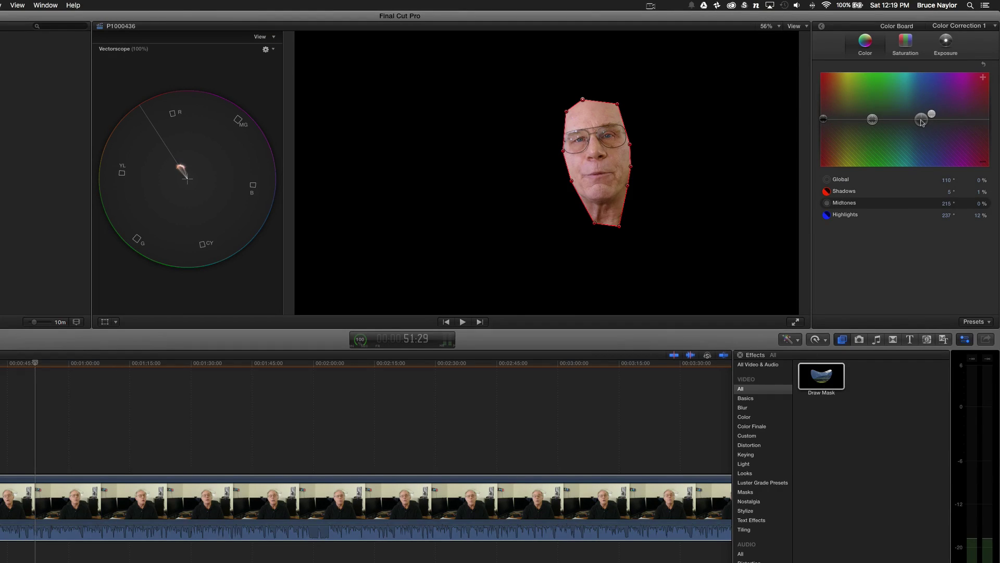
drag(920, 120, 850, 122)
Step: Disable the Draw Mask effect in the Video inspector so the unmasked frame shows
click(822, 29)
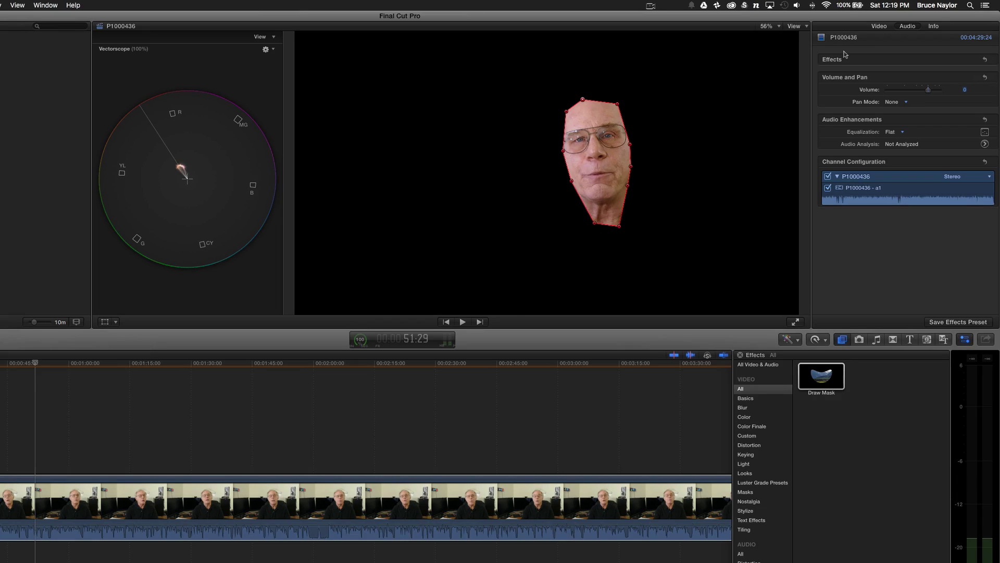
click(879, 27)
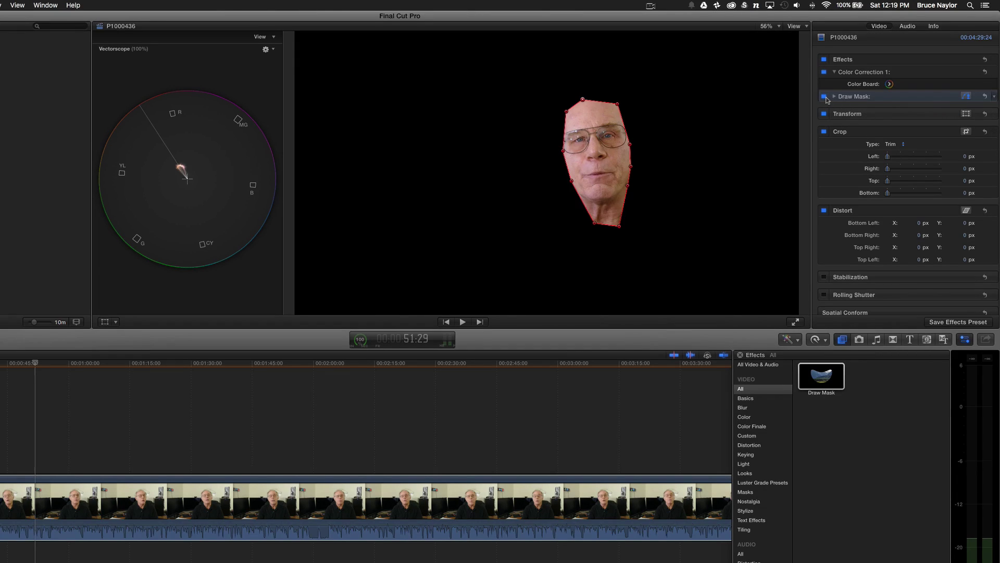
click(824, 96)
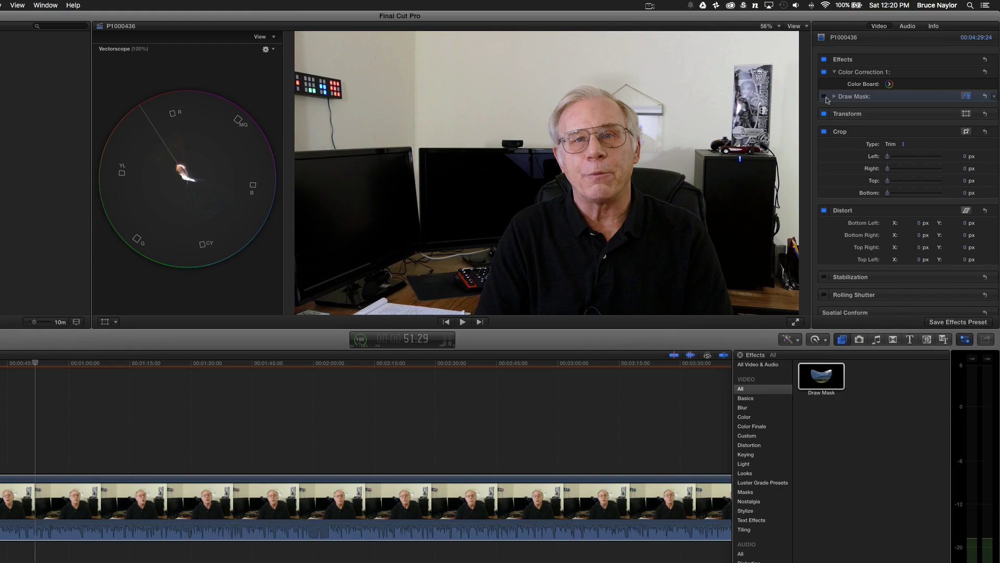
Step: Raise the Color Board's Global saturation to 9%, leaving Shadows, Midtones and Highlights at 0%
click(889, 84)
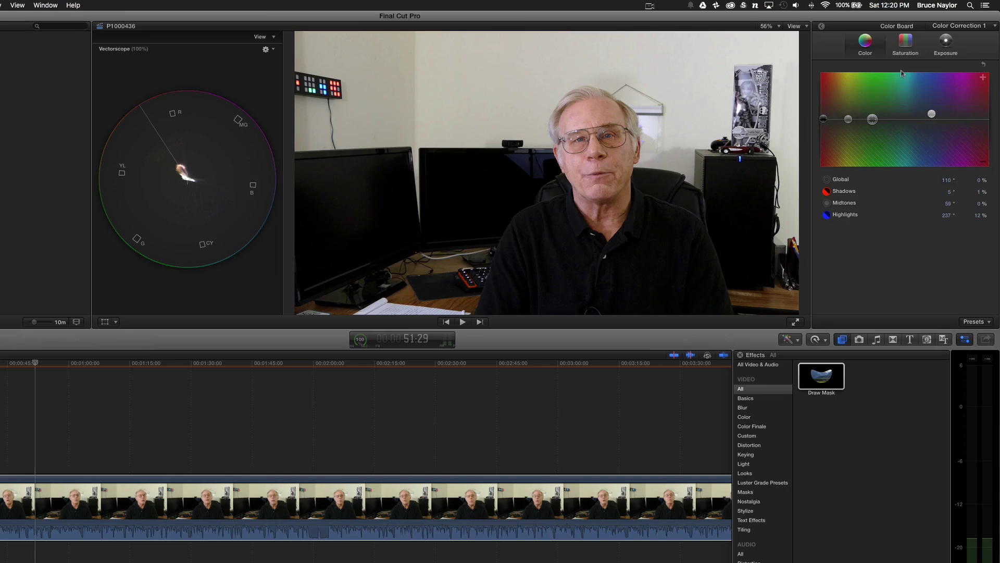
click(906, 45)
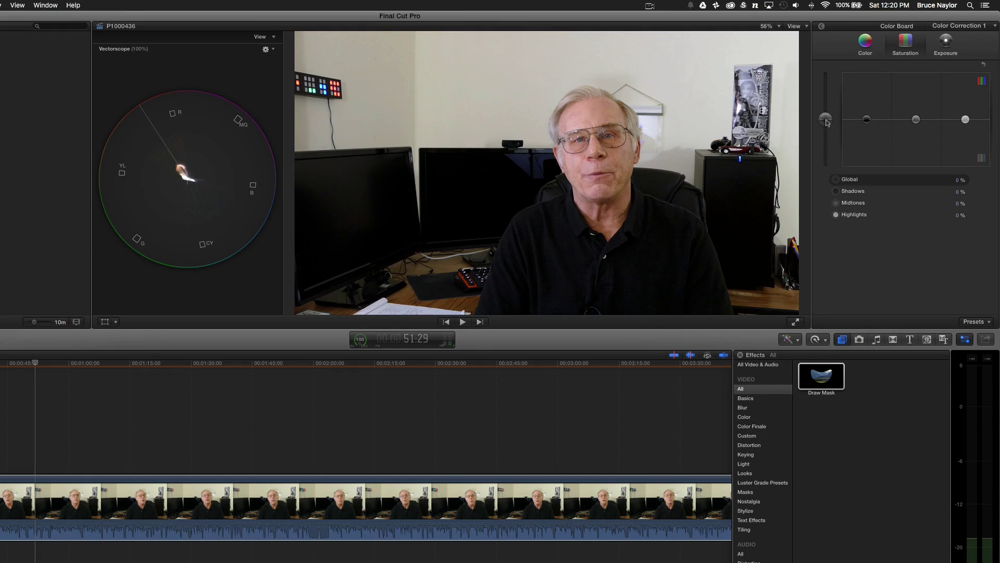
drag(827, 122, 827, 118)
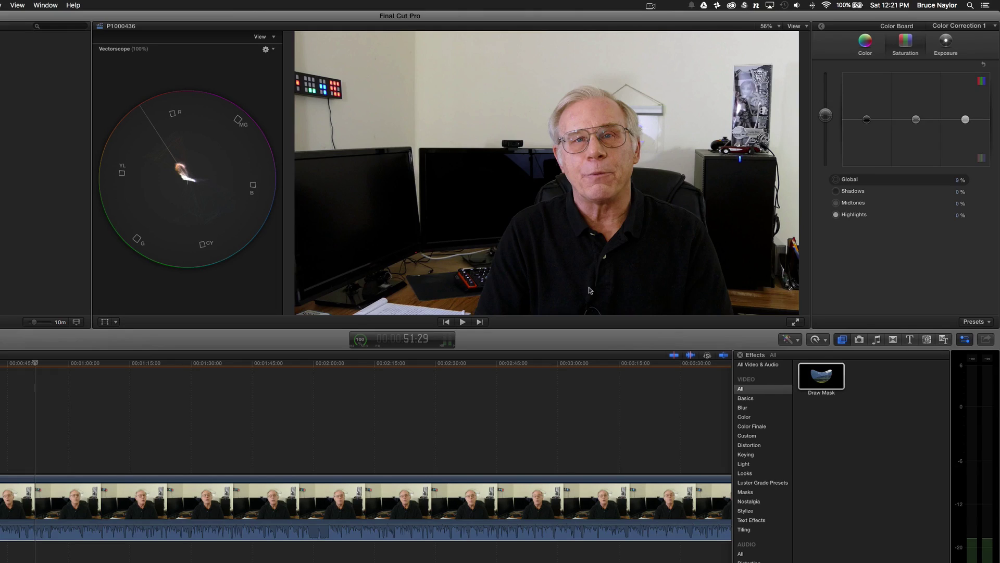
Step: Lift Shadows exposure from -1% to 1%, keeping Midtones at -14% and Highlights at 4%
click(823, 26)
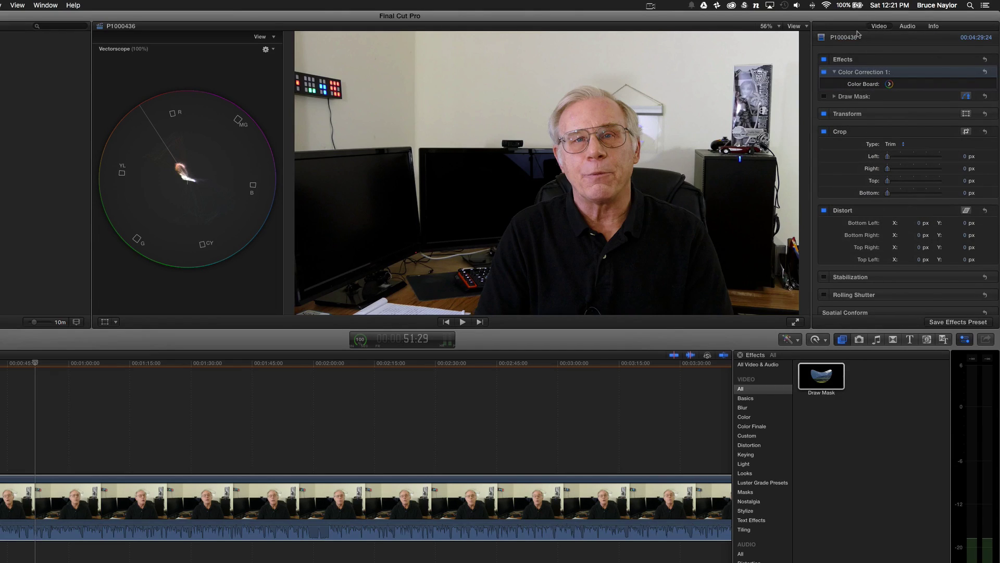
click(889, 84)
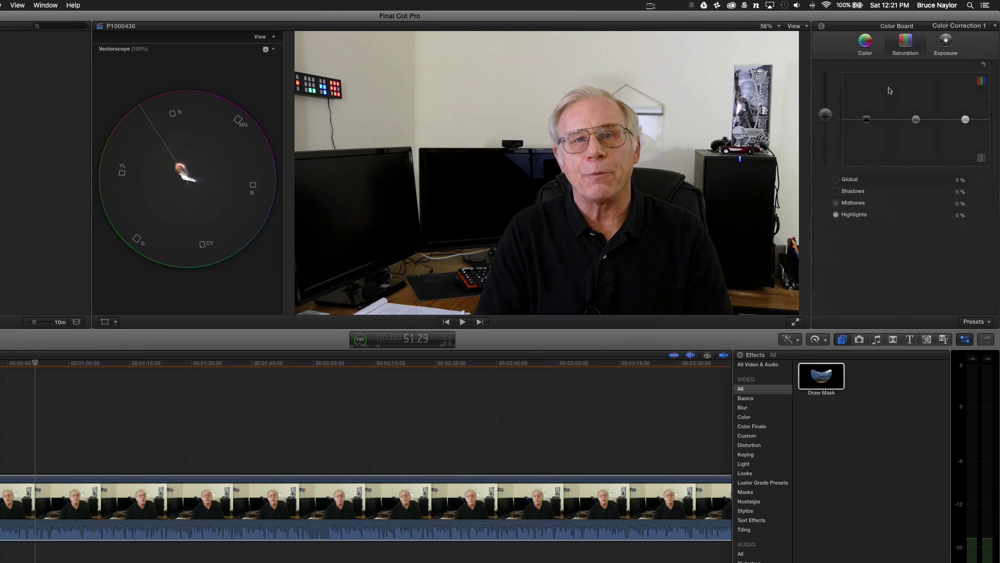
click(944, 48)
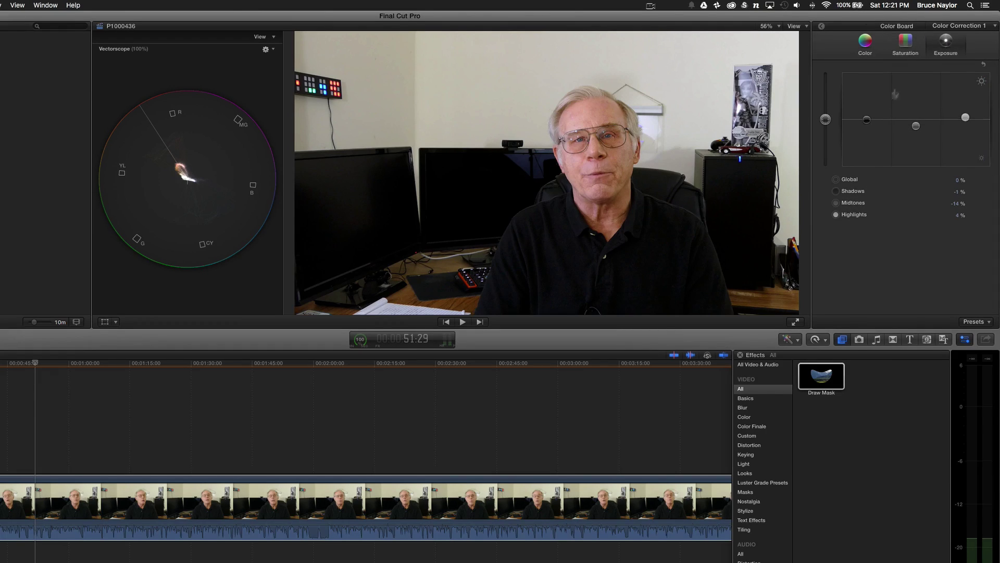
click(852, 194)
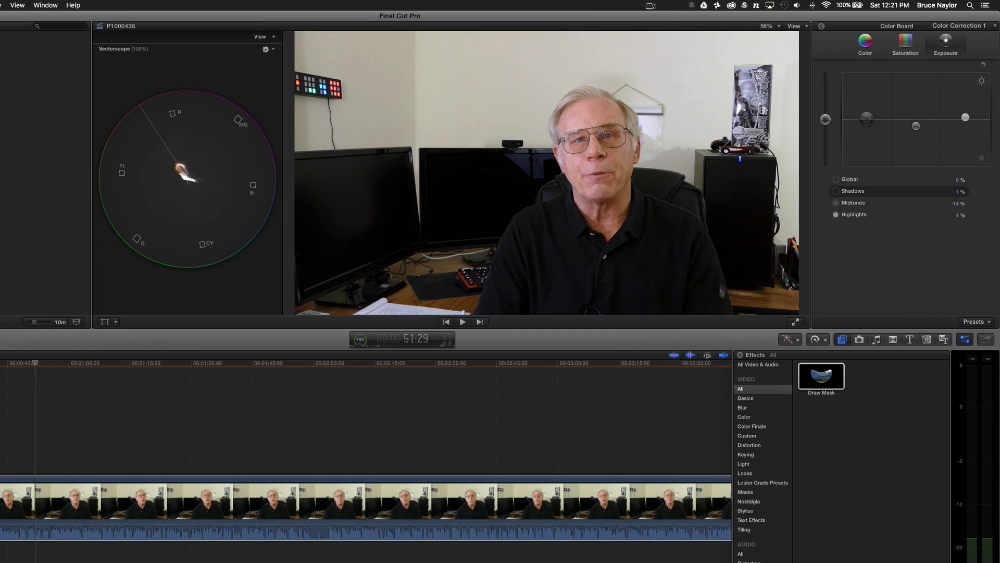
Step: Find the Sharpen effect by searching 'sharp' and apply it to clip P1000436
click(741, 355)
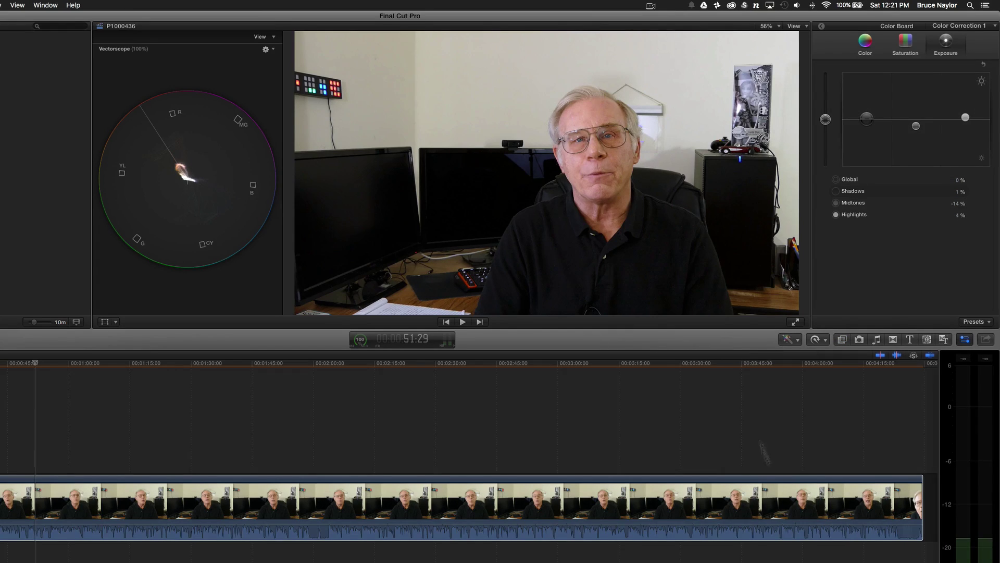
click(842, 339)
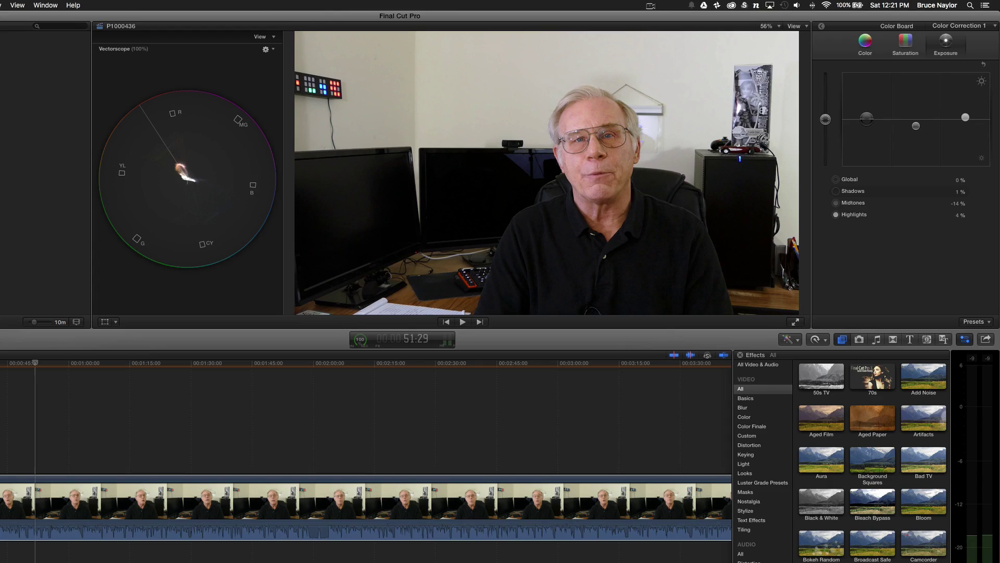
text(sharp)
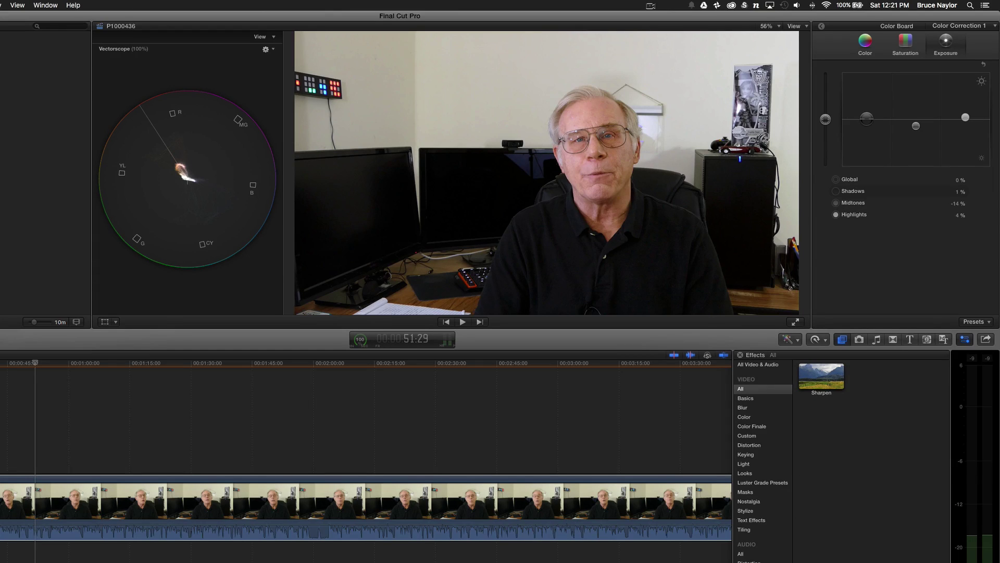
drag(805, 364, 506, 515)
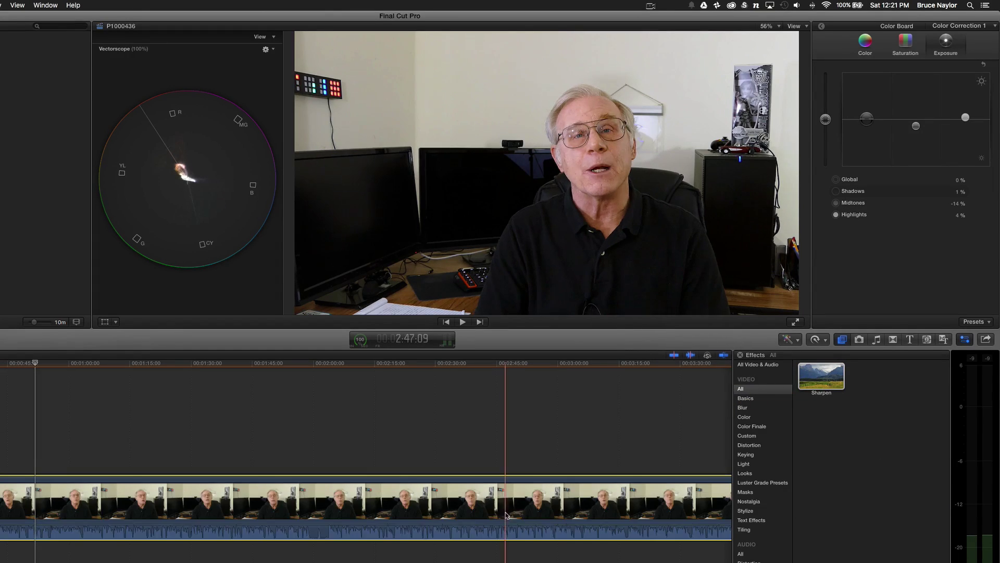
Step: Set the Sharpen effect's Amount to 2.7 in the Video inspector
click(823, 27)
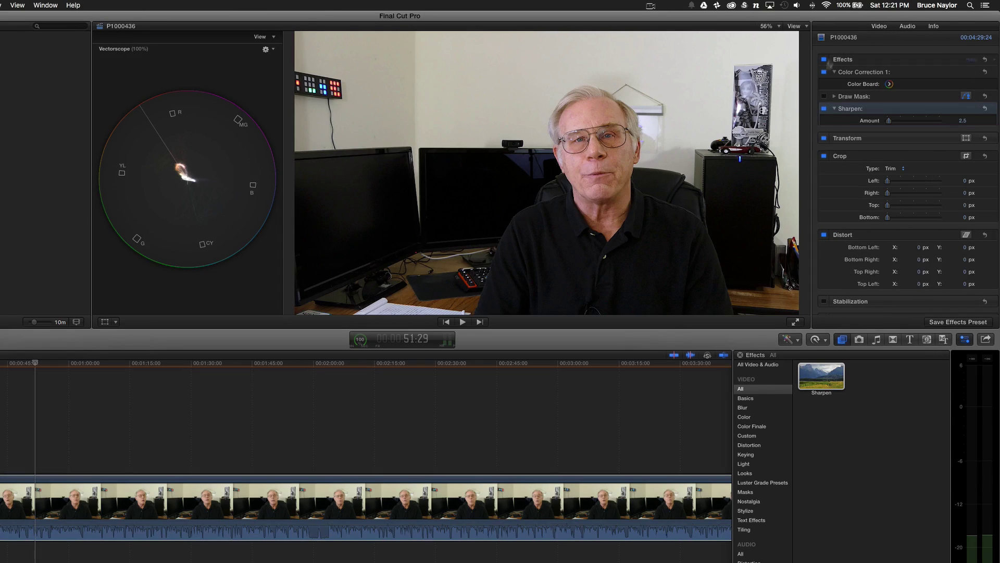
click(962, 122)
text(2.7)
key(Return)
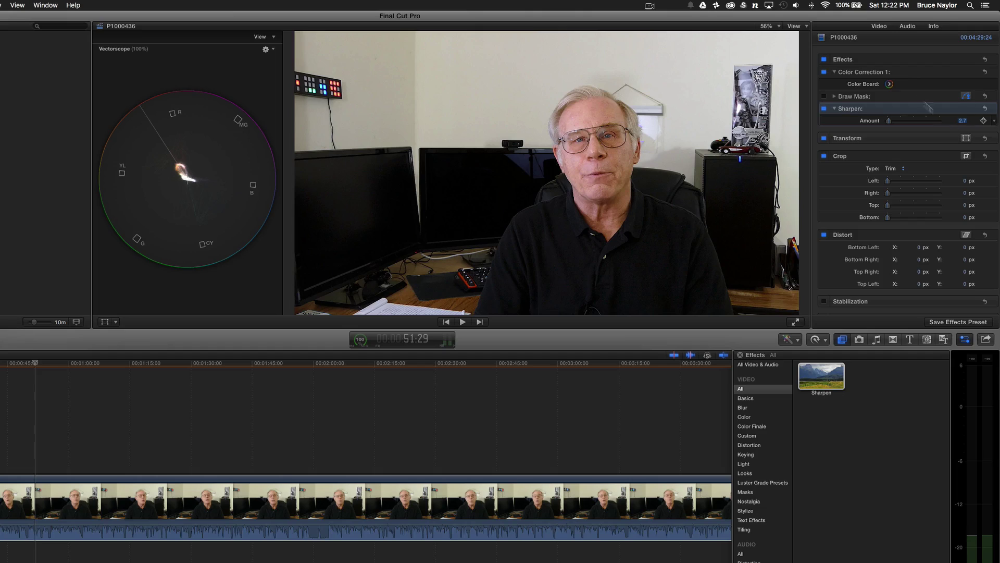
click(824, 72)
click(824, 72)
click(824, 73)
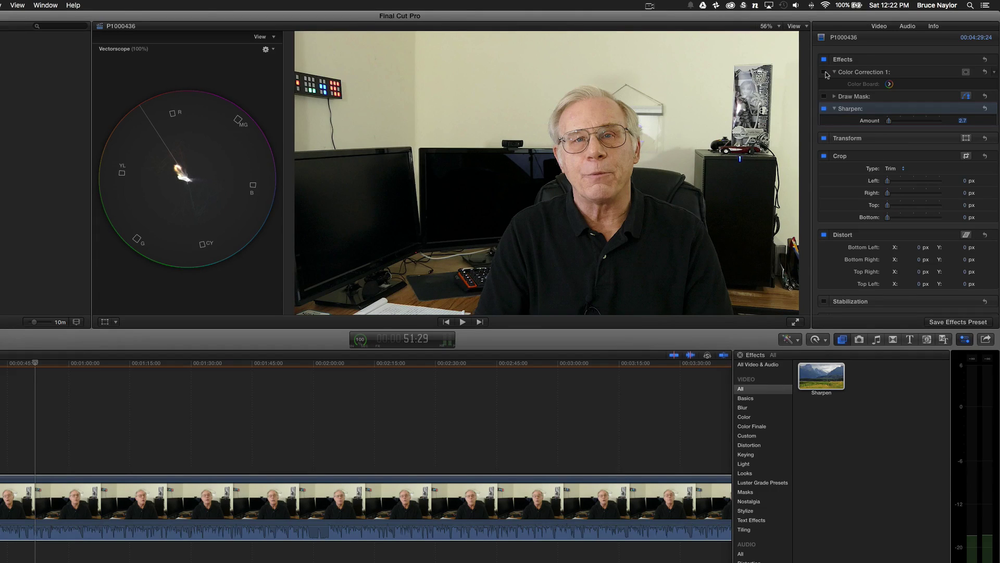
click(824, 72)
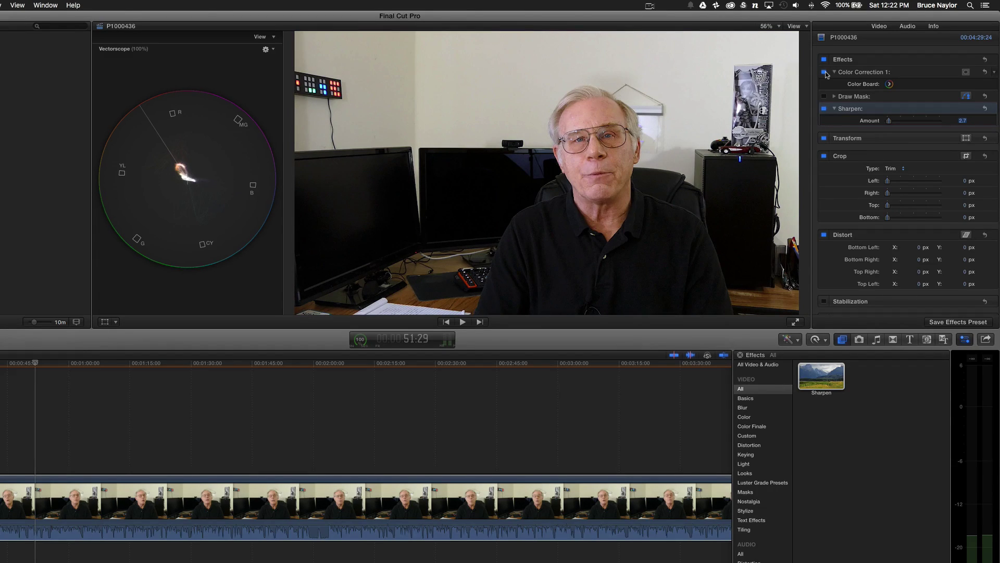